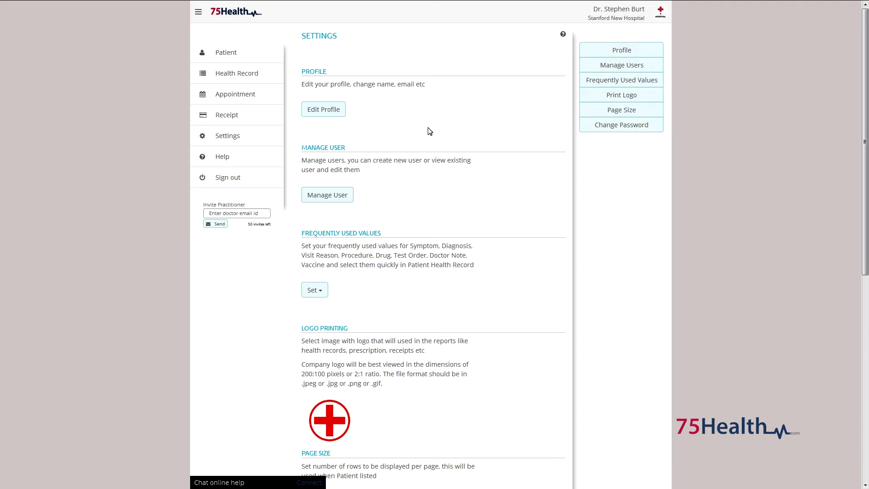
- Browse the Settings sections, from user management to change password, then return to the top
{"action": "left_click", "coordinate": [621, 49]}
{"action": "left_click", "coordinate": [621, 65]}
{"action": "left_click", "coordinate": [621, 80]}
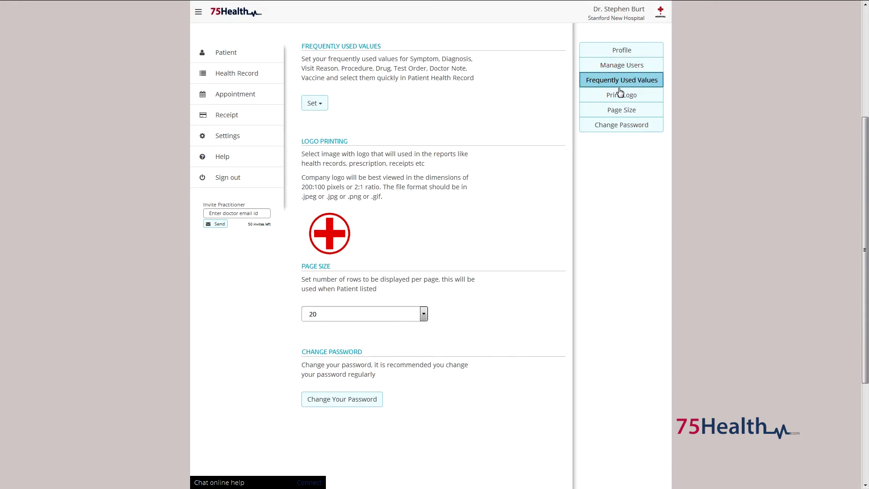
{"action": "left_click", "coordinate": [620, 94]}
{"action": "left_click", "coordinate": [620, 109]}
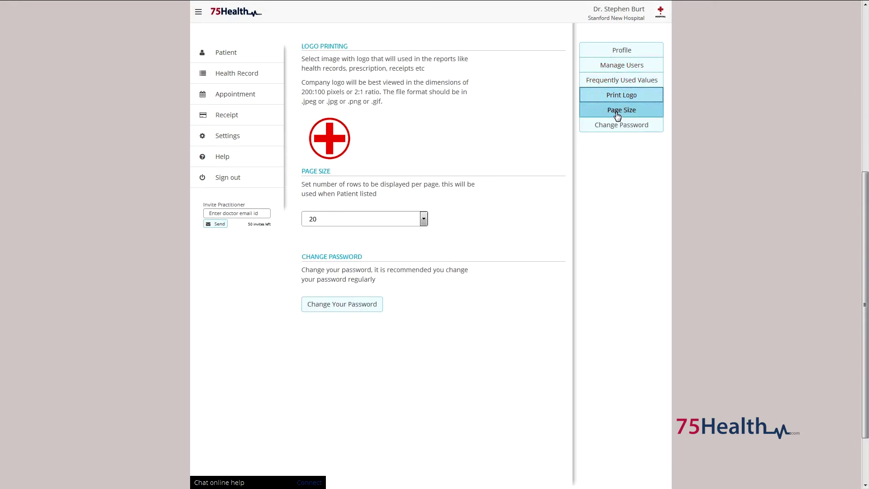
{"action": "left_click", "coordinate": [617, 126]}
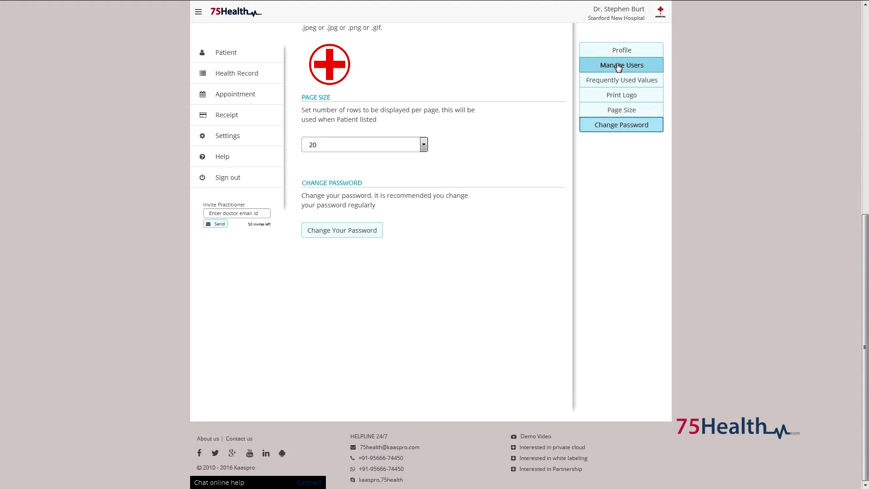
{"action": "left_click", "coordinate": [622, 49]}
- Replace the administrator profile picture with the Hospital image from Pictures > Images
{"action": "left_click", "coordinate": [323, 111]}
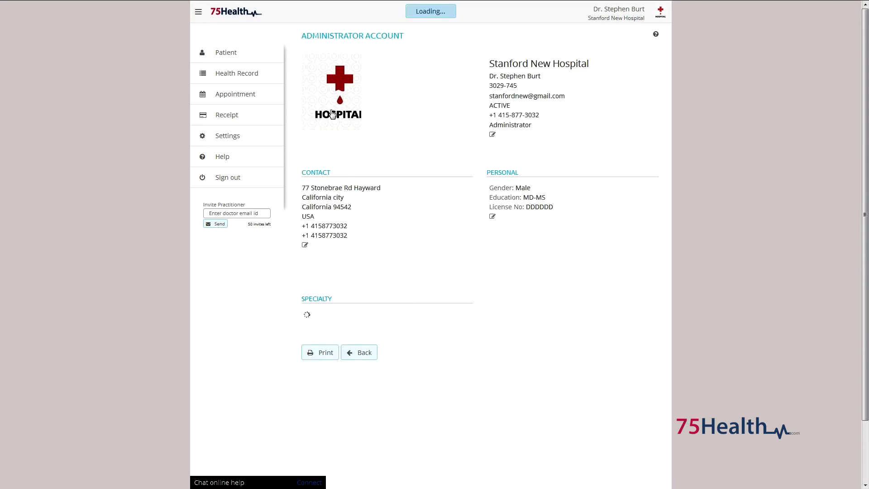
{"action": "left_click", "coordinate": [340, 102]}
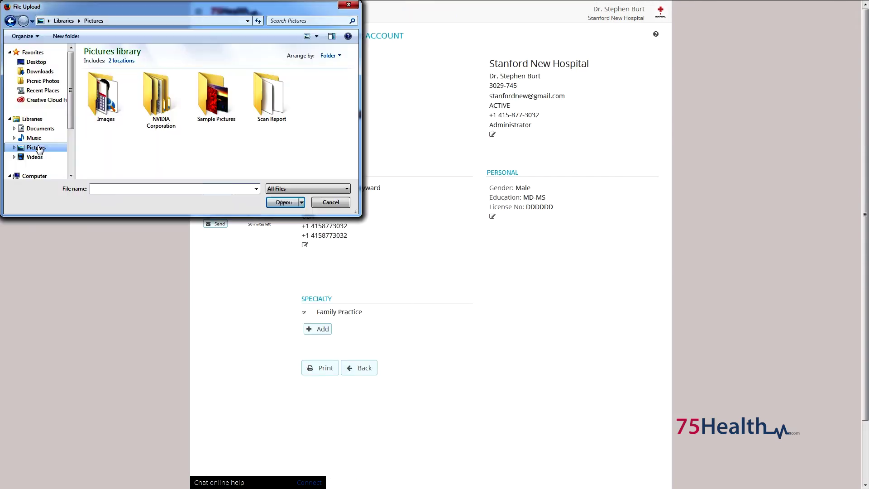
{"action": "double_click", "coordinate": [100, 119]}
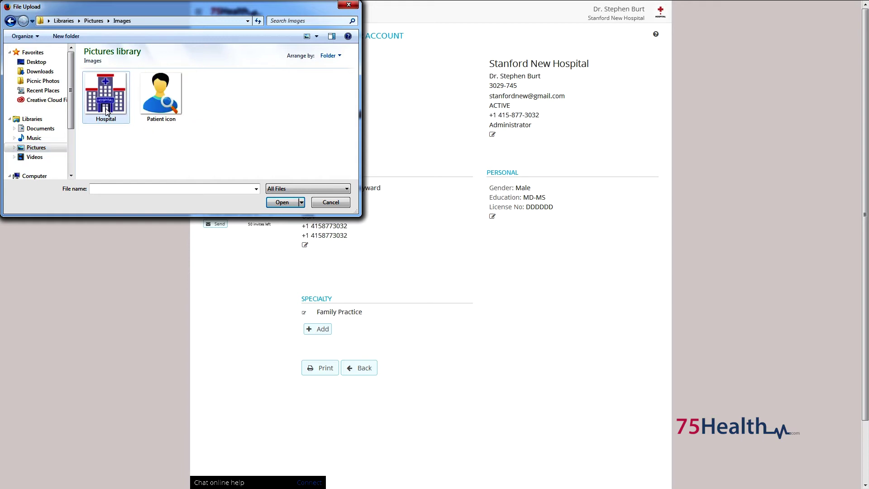
{"action": "left_click", "coordinate": [105, 108]}
{"action": "left_click", "coordinate": [279, 202]}
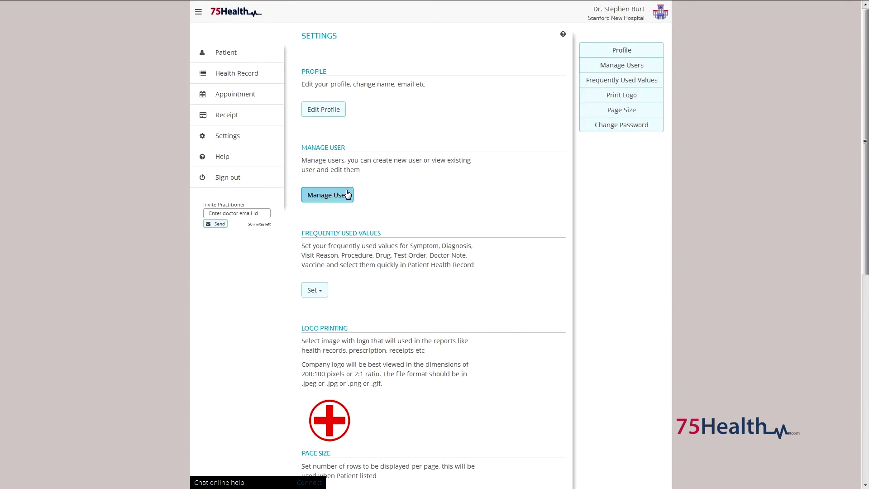
- Under Set > Symptom, add ICD code R50 described as 'Severe fever', then close the panel
{"action": "left_click", "coordinate": [340, 197]}
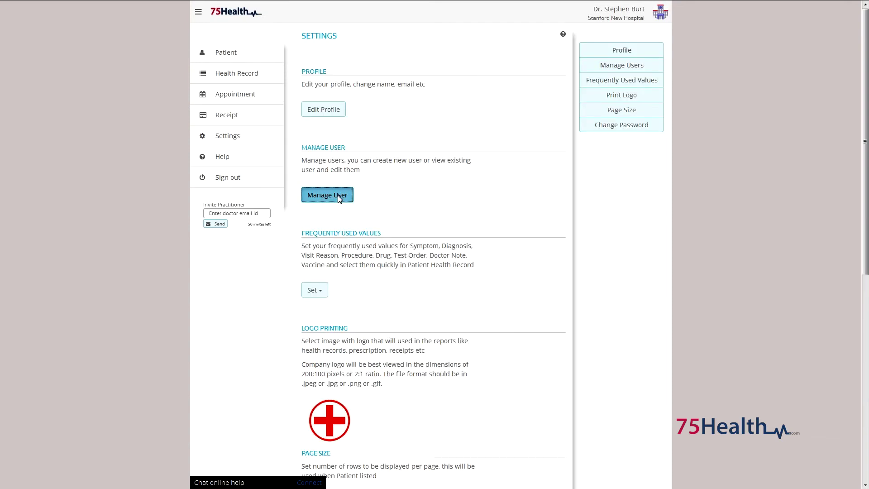
{"action": "scroll", "coordinate": [392, 245], "scroll_direction": "down", "scroll_amount": 1}
{"action": "scroll", "coordinate": [391, 245], "scroll_direction": "down", "scroll_amount": 1}
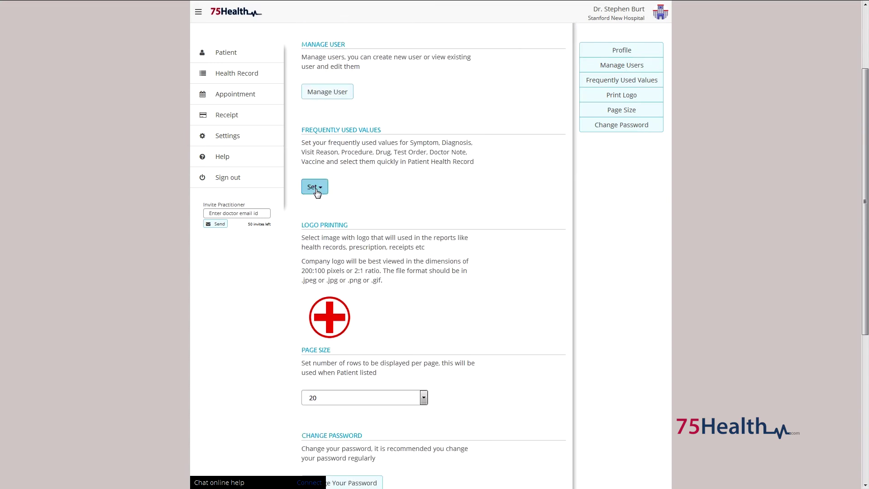
{"action": "left_click", "coordinate": [315, 187]}
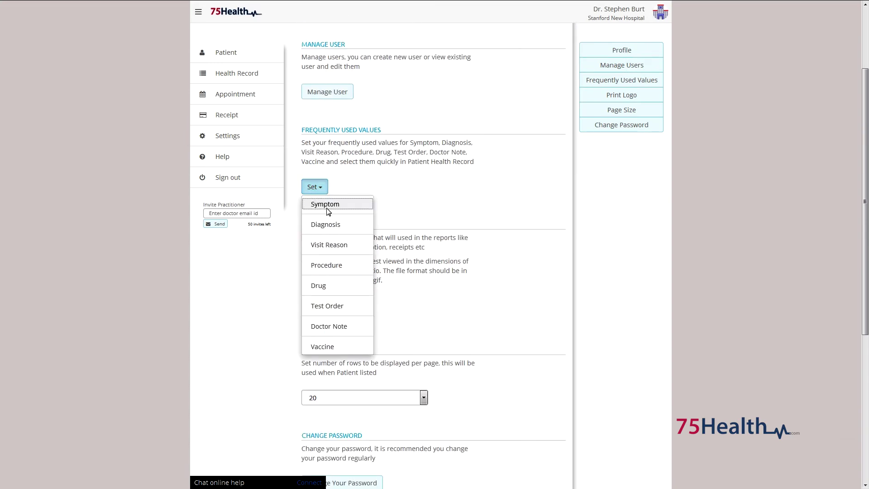
{"action": "left_click", "coordinate": [324, 204]}
{"action": "left_click", "coordinate": [323, 304]}
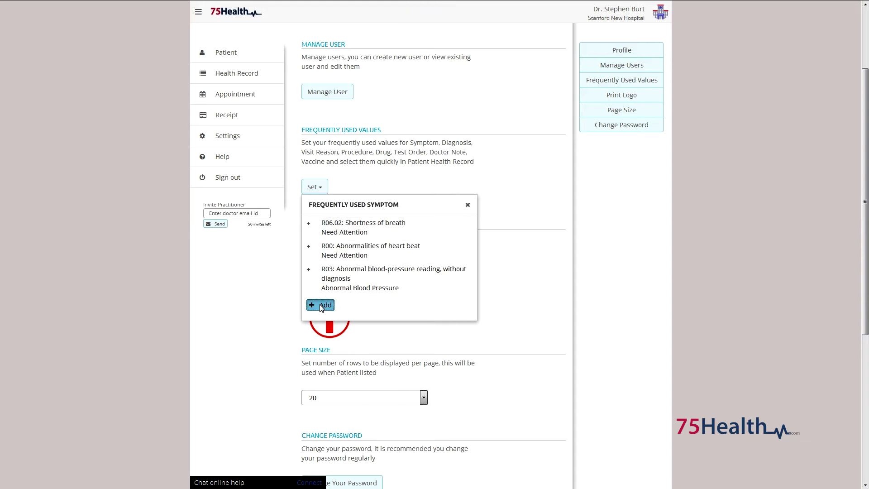
{"action": "type", "text": "R50"}
{"action": "left_click", "coordinate": [353, 376]}
{"action": "left_click", "coordinate": [338, 389]}
{"action": "type", "text": "Severe fever"}
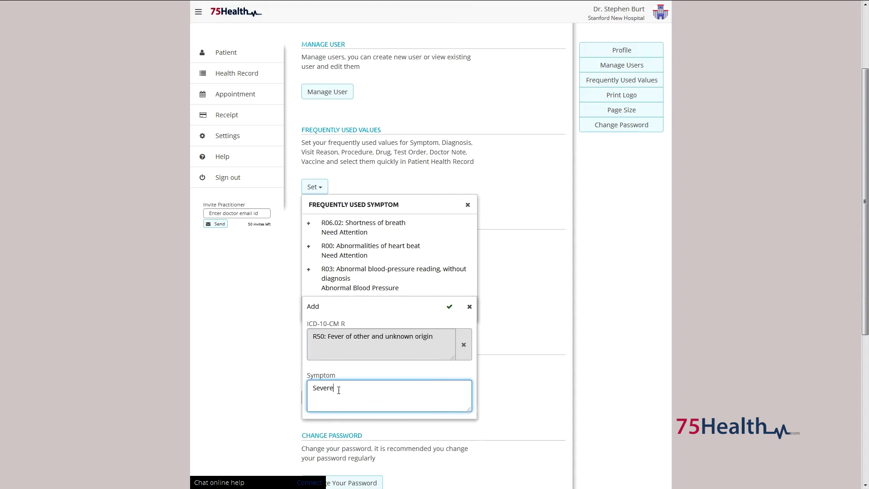
{"action": "left_click", "coordinate": [448, 308]}
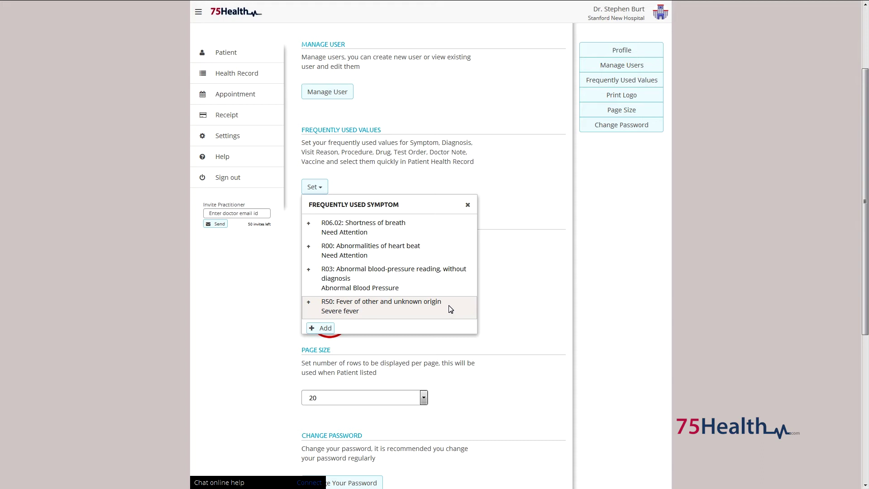
{"action": "left_click", "coordinate": [468, 204]}
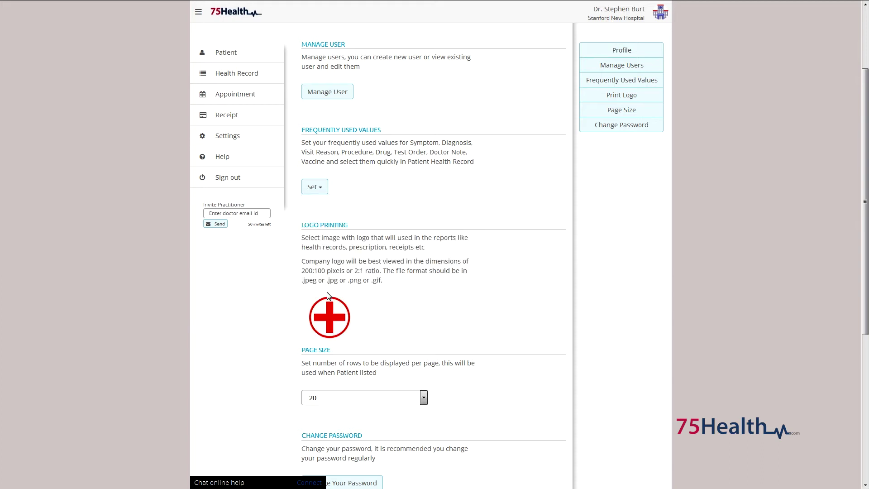
- Set the print logo to the Hospital image and the page size to 15 rows
{"action": "left_click", "coordinate": [331, 317]}
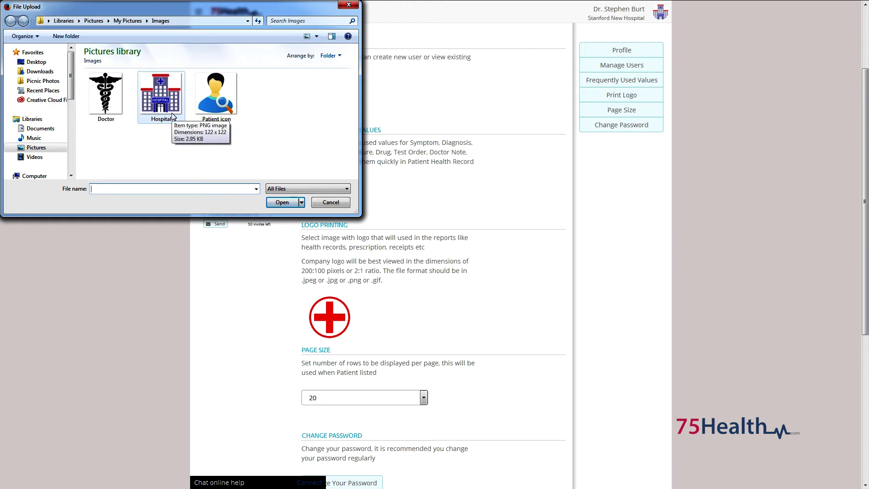
{"action": "double_click", "coordinate": [161, 95]}
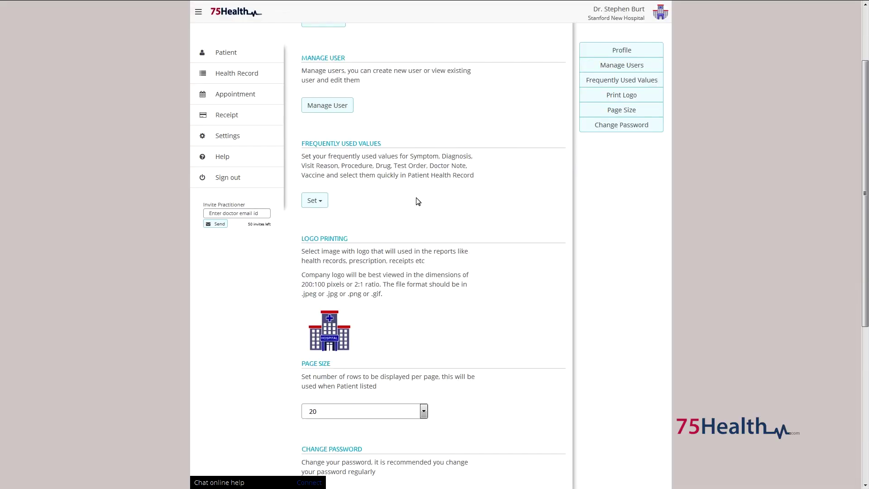
{"action": "scroll", "coordinate": [417, 199], "scroll_direction": "down", "scroll_amount": 2}
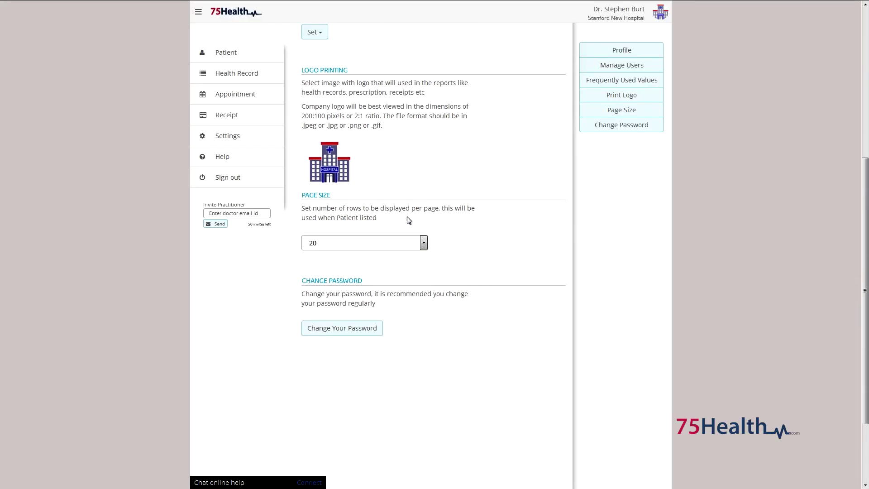
{"action": "left_click", "coordinate": [411, 242]}
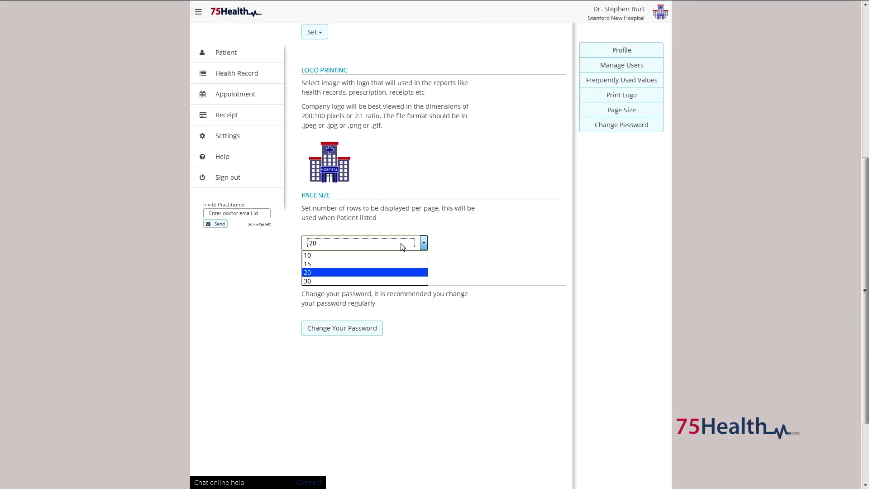
{"action": "left_click", "coordinate": [359, 264]}
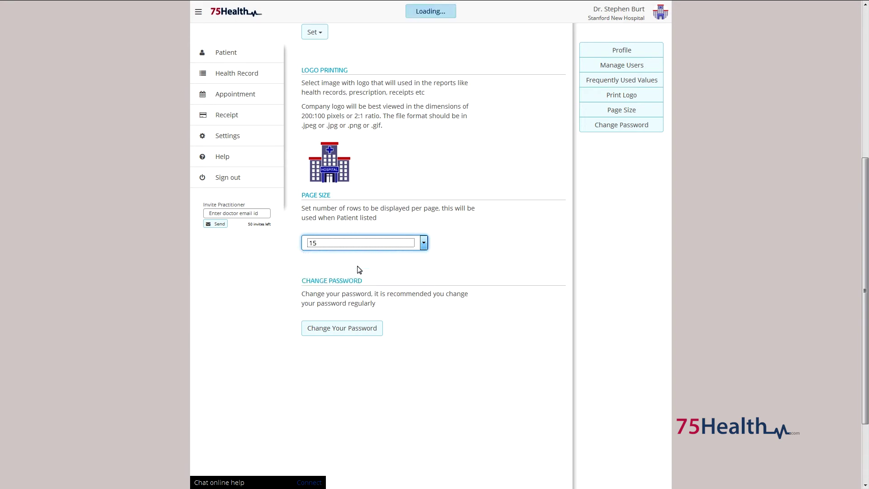
- Fill in the current, new and confirmation passwords and submit the password change
{"action": "left_click", "coordinate": [352, 332]}
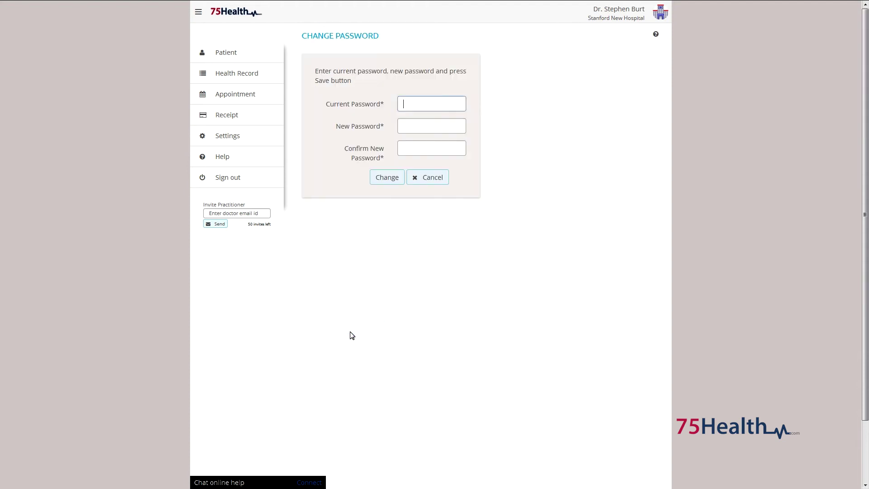
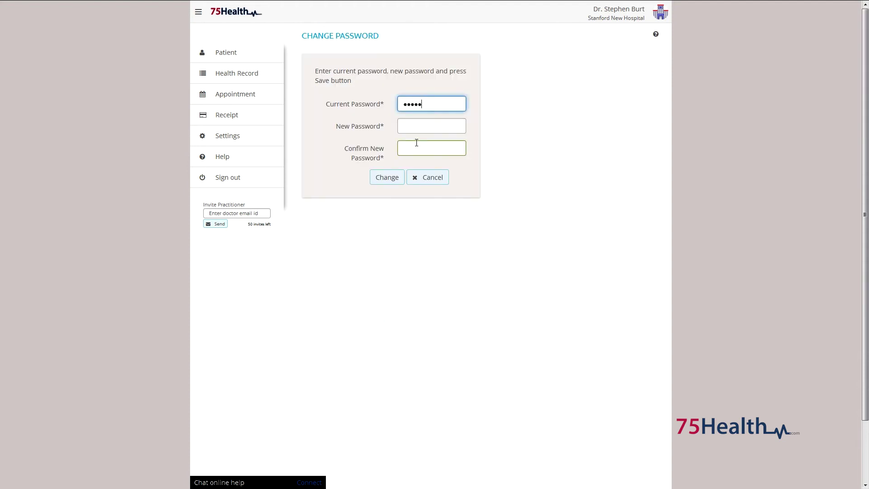
{"action": "key", "text": "Tab"}
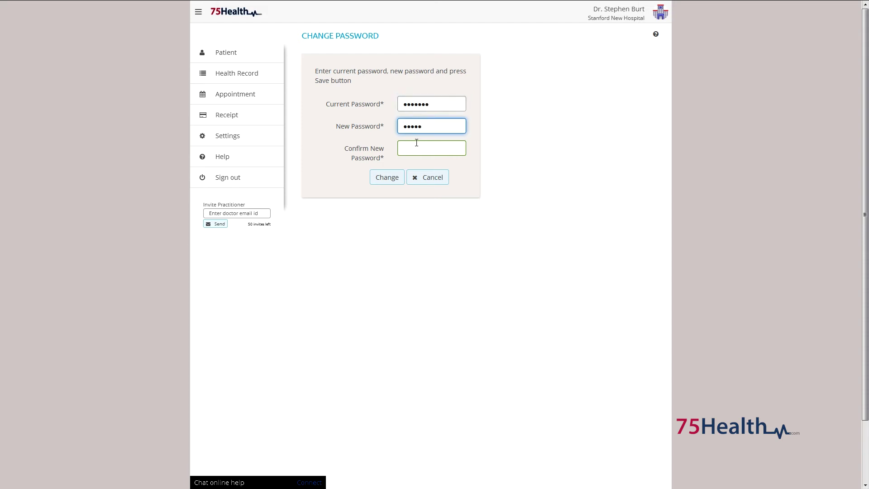
{"action": "key", "text": "Tab"}
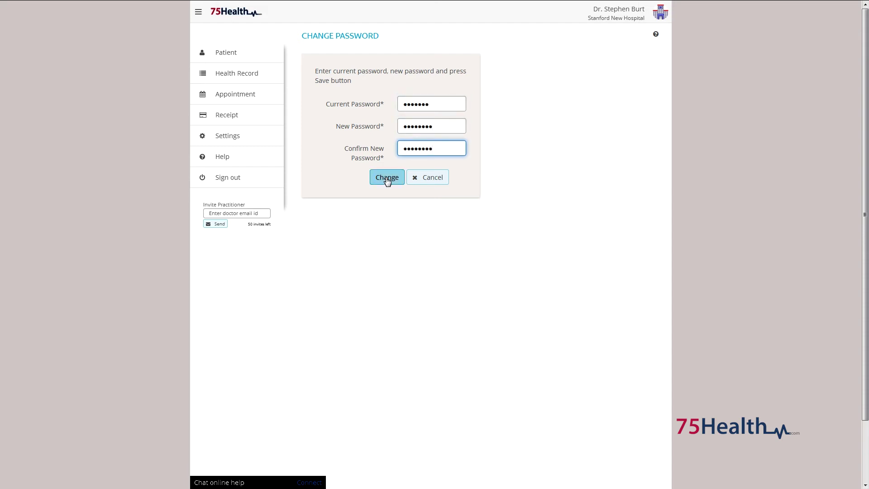
{"action": "left_click", "coordinate": [387, 178]}
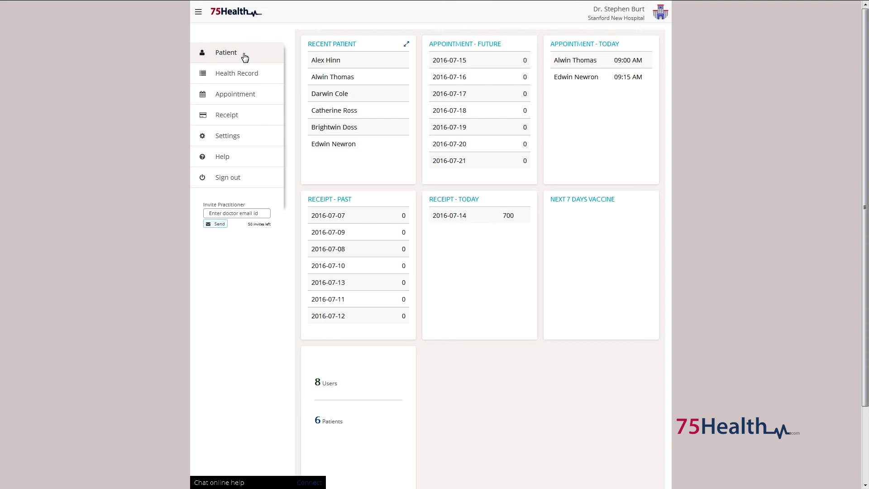
- Export the six-patient list to CSV, view it in Excel, then close Excel
{"action": "left_click", "coordinate": [226, 52]}
{"action": "left_click", "coordinate": [649, 42]}
{"action": "left_click", "coordinate": [631, 81]}
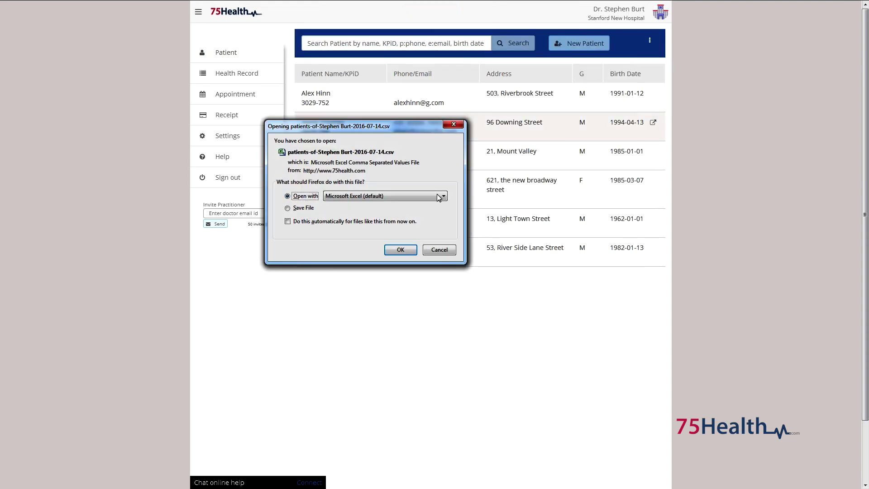
{"action": "left_click", "coordinate": [401, 253]}
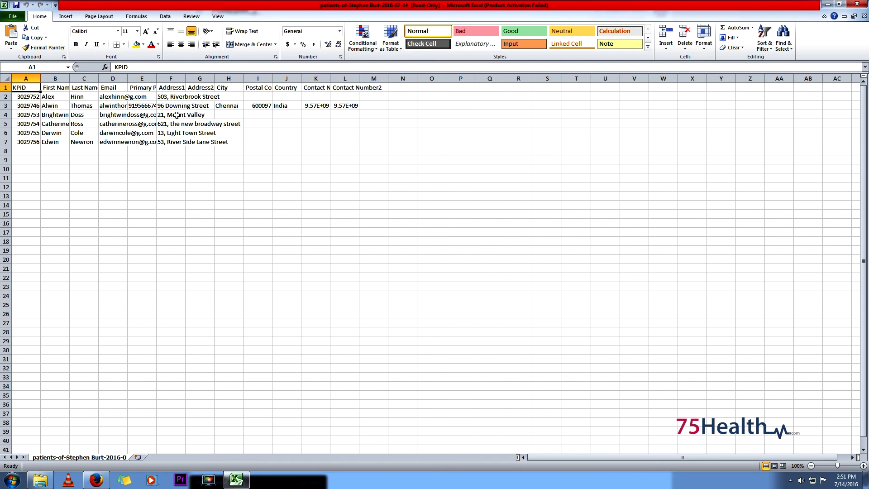
{"action": "left_click", "coordinate": [857, 6]}
- Sign out from the account menu, then open the help topics
{"action": "left_click", "coordinate": [660, 13]}
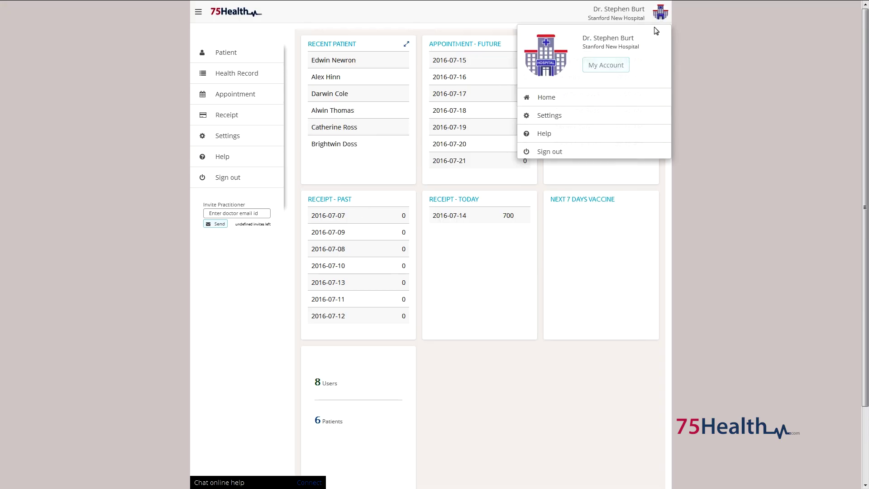
{"action": "left_click", "coordinate": [549, 152]}
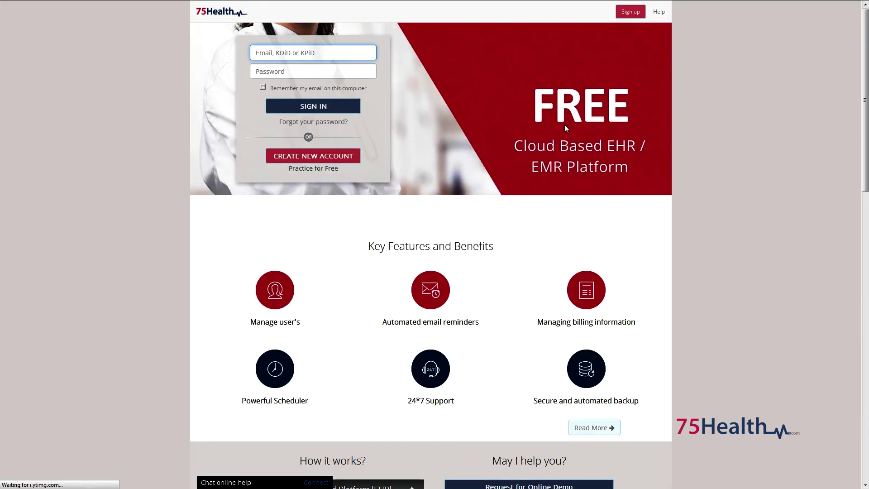
{"action": "left_click", "coordinate": [659, 12]}
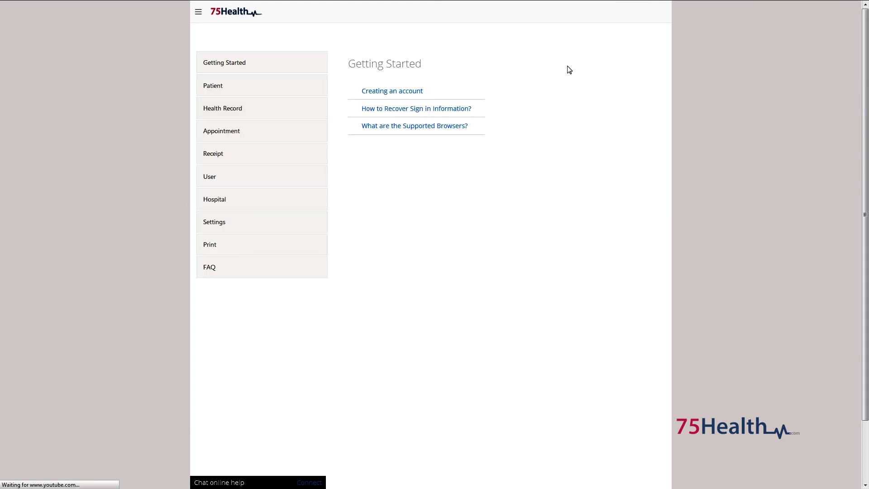
{"action": "scroll", "coordinate": [569, 71], "scroll_direction": "down", "scroll_amount": 5}
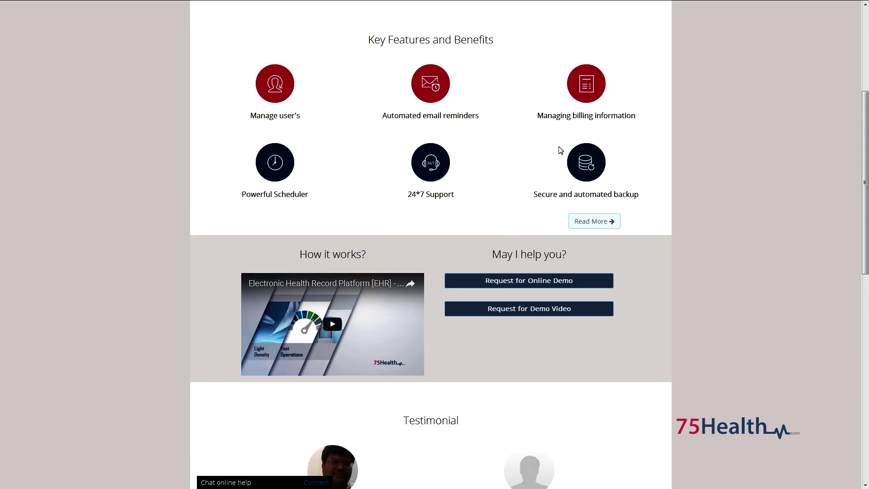
{"action": "scroll", "coordinate": [475, 204], "scroll_direction": "down", "scroll_amount": 5}
{"action": "scroll", "coordinate": [475, 204], "scroll_direction": "down", "scroll_amount": 5}
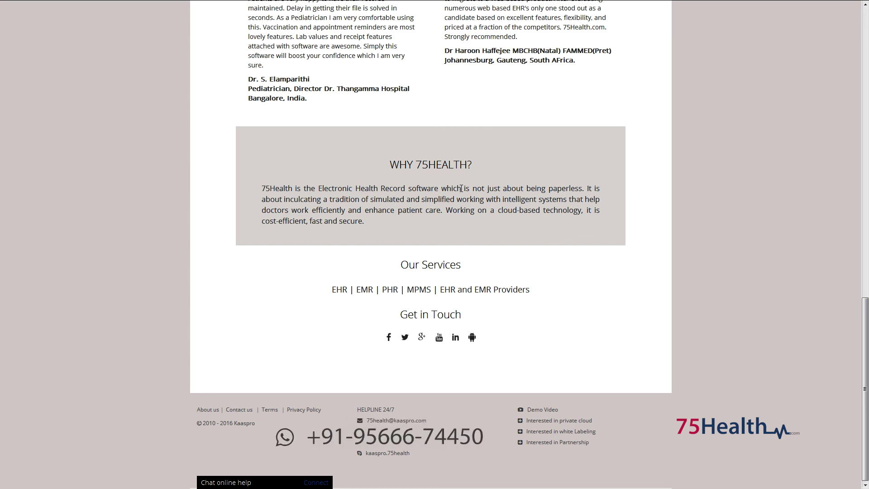
{"action": "scroll", "coordinate": [461, 188], "scroll_direction": "up", "scroll_amount": 10}
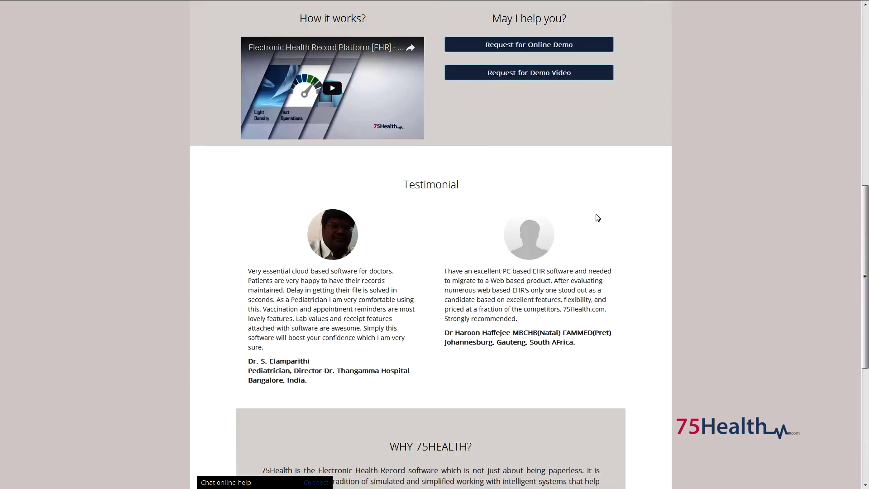
{"action": "scroll", "coordinate": [597, 218], "scroll_direction": "up", "scroll_amount": 10}
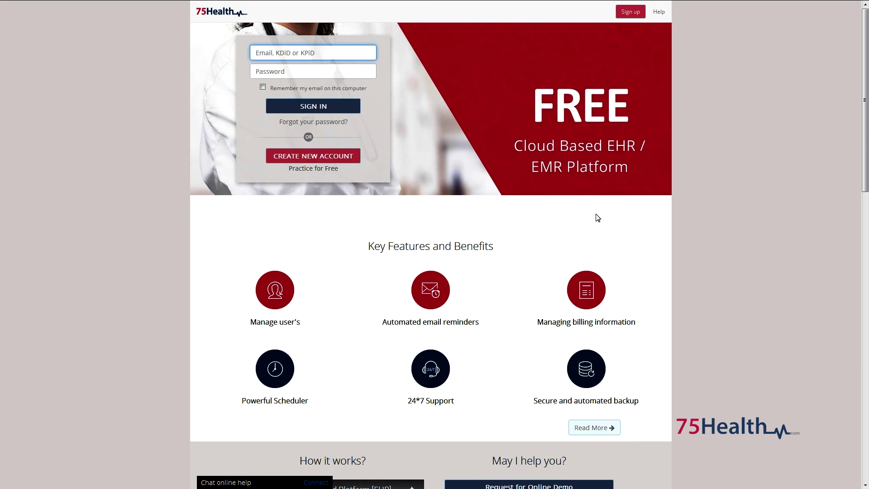